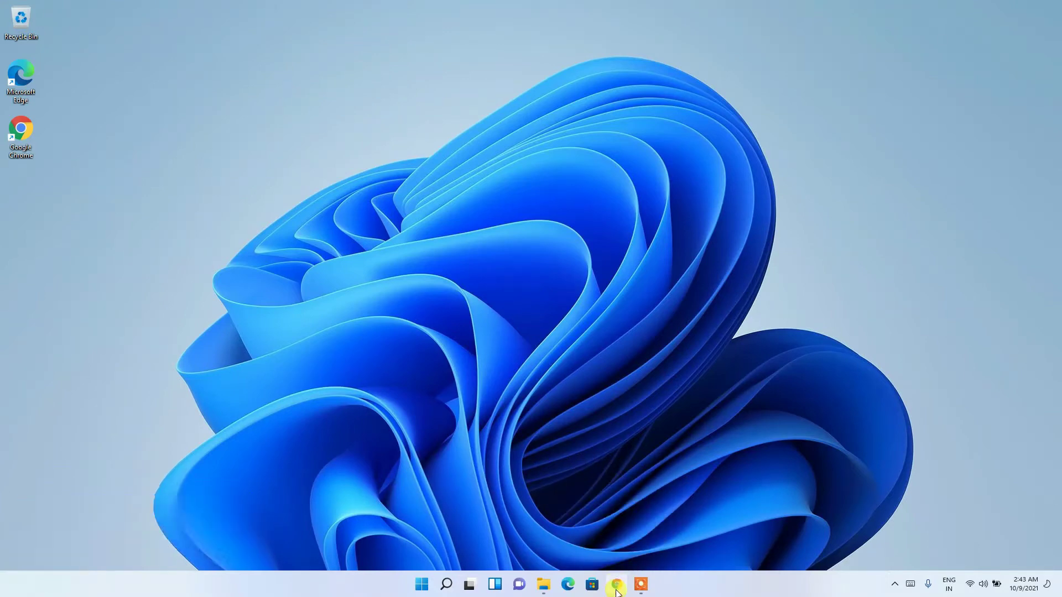
- Launch Google Chrome from the taskbar and focus its address bar
left_click(615, 585)
left_click(610, 28)
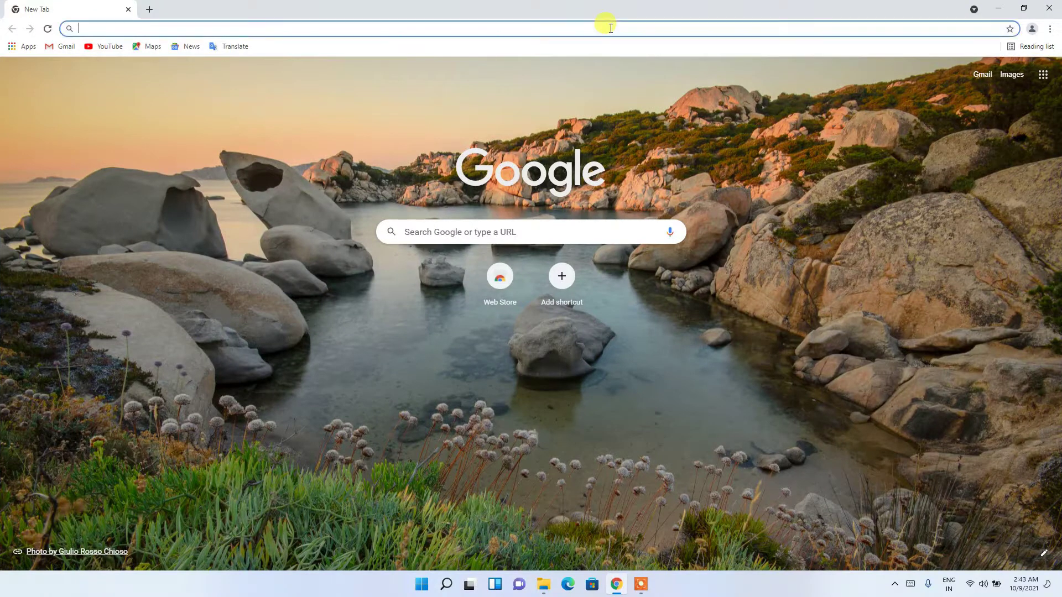
- Search Google for VLC media player and start the VLC 3.0.16 download
type("vlc")
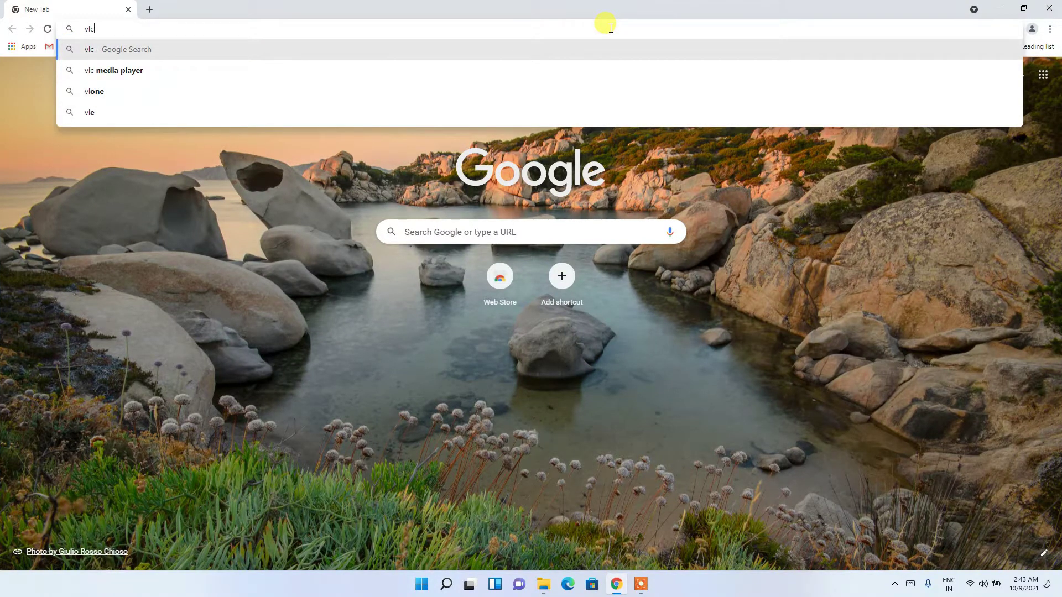
key("Down")
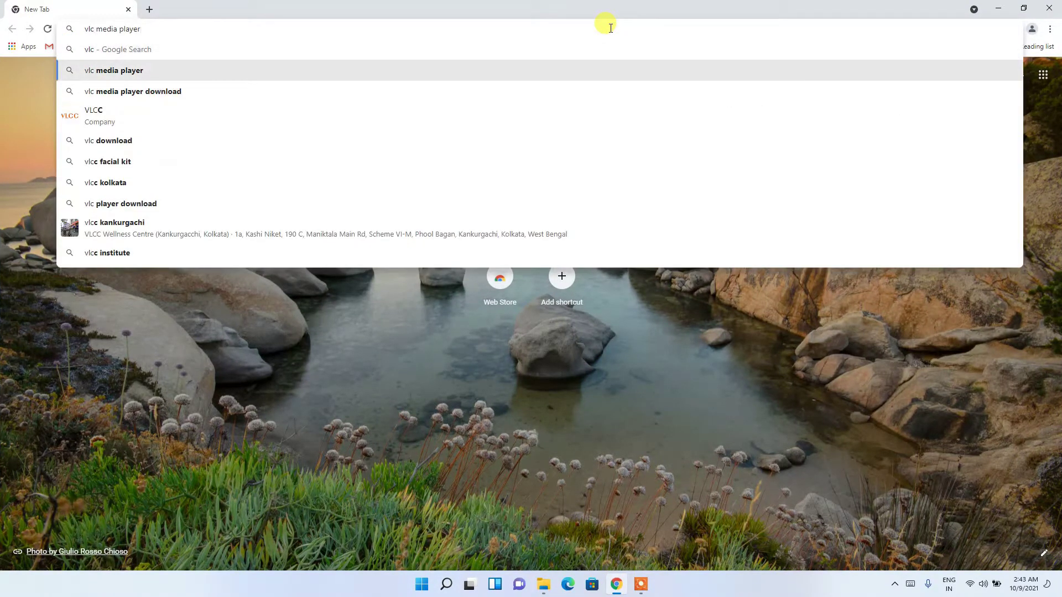
key("Down")
key("Return")
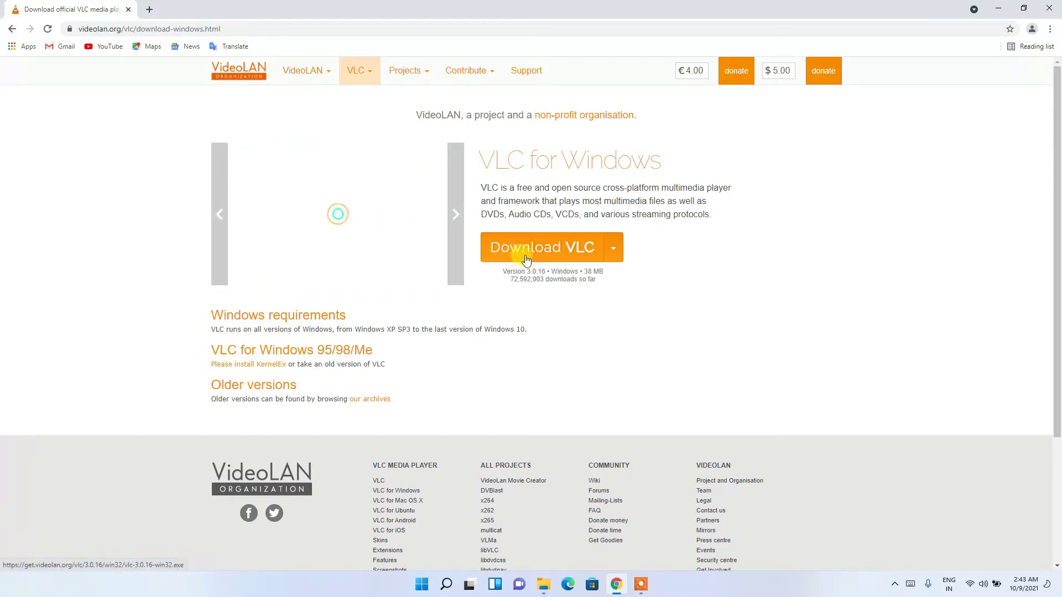
left_click(568, 257)
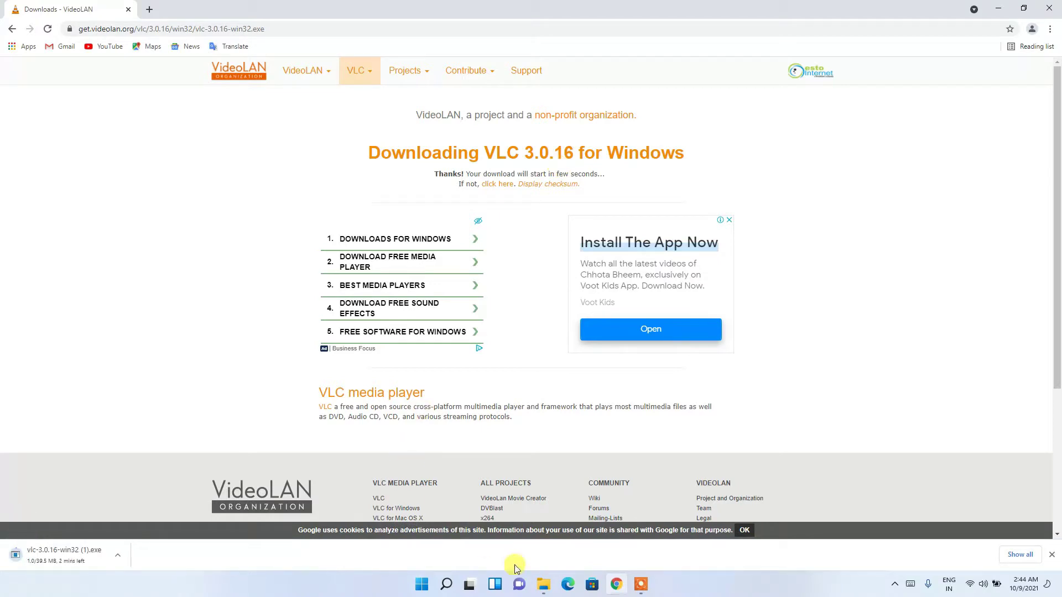
- Pause, cancel and remove the VLC download from Chrome's downloads list, then minimize Chrome
left_click(1020, 558)
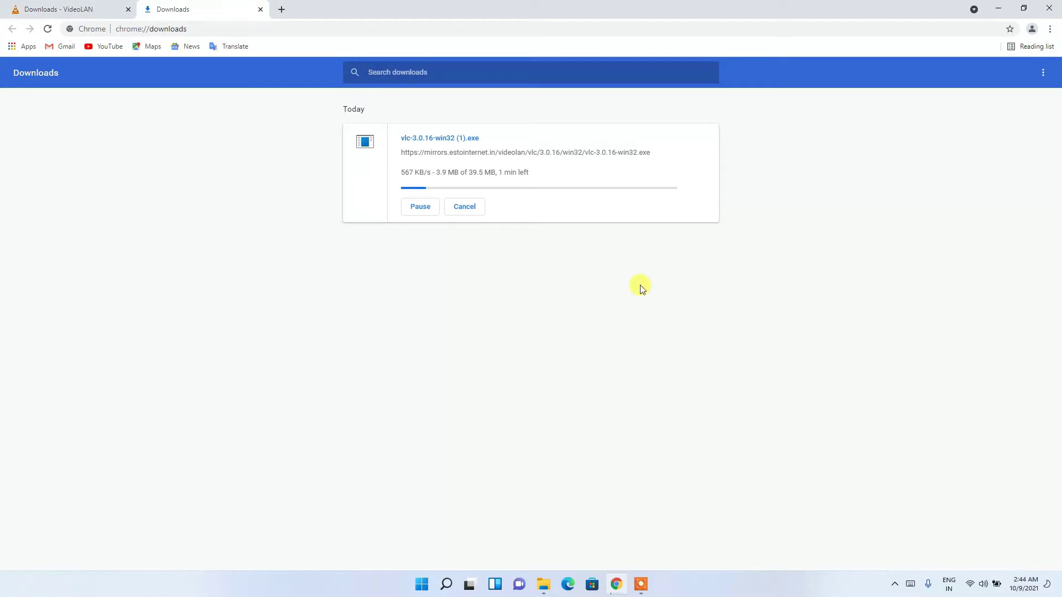
left_click(420, 208)
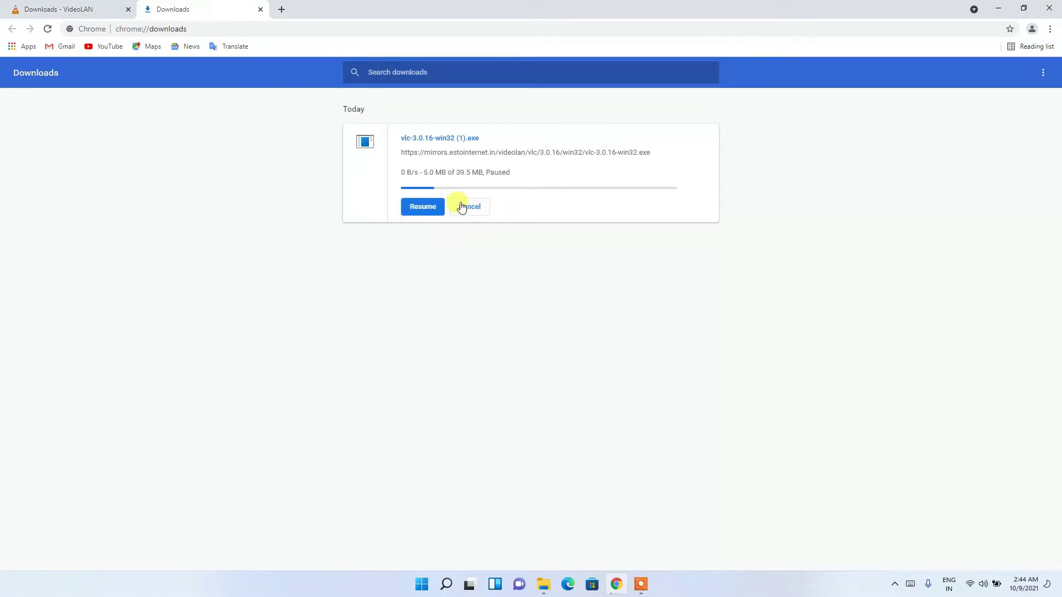
left_click(479, 207)
left_click(704, 139)
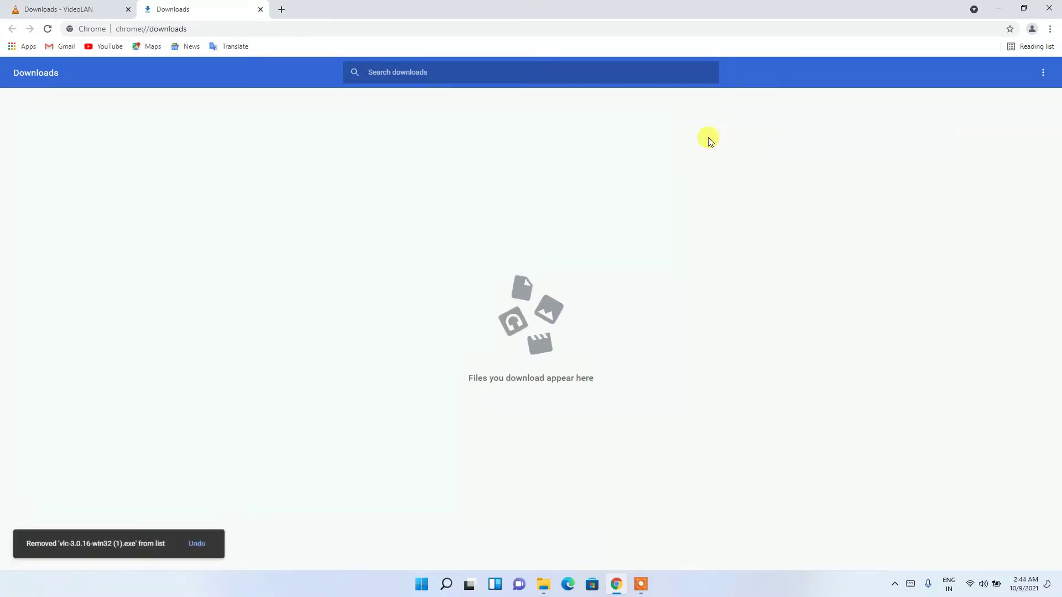
left_click(995, 7)
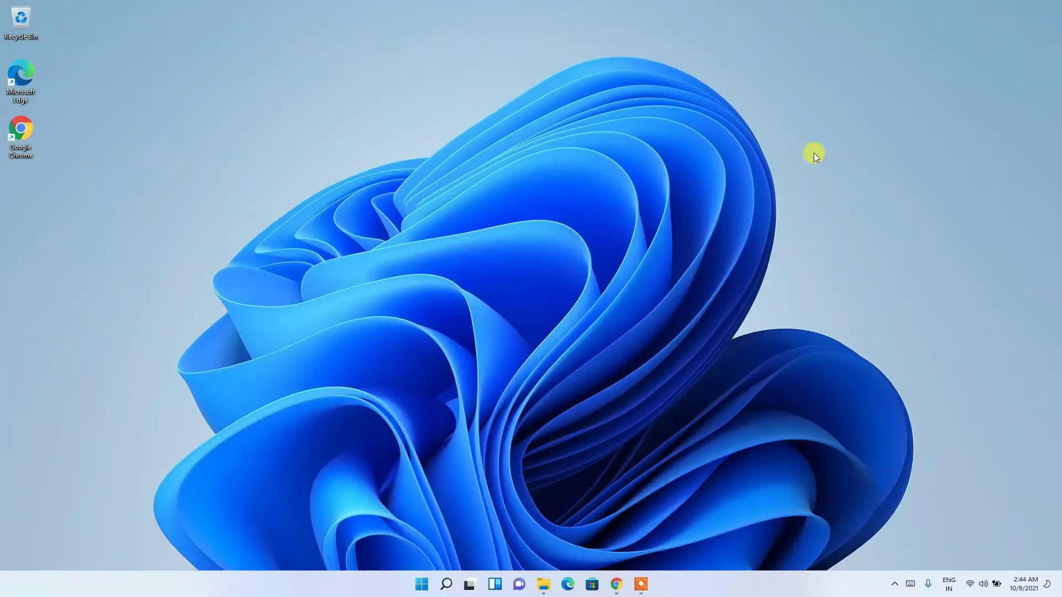
- Launch the vlc-3.0.16-win32 installer from Downloads > Software, then minimize Explorer
left_click(544, 585)
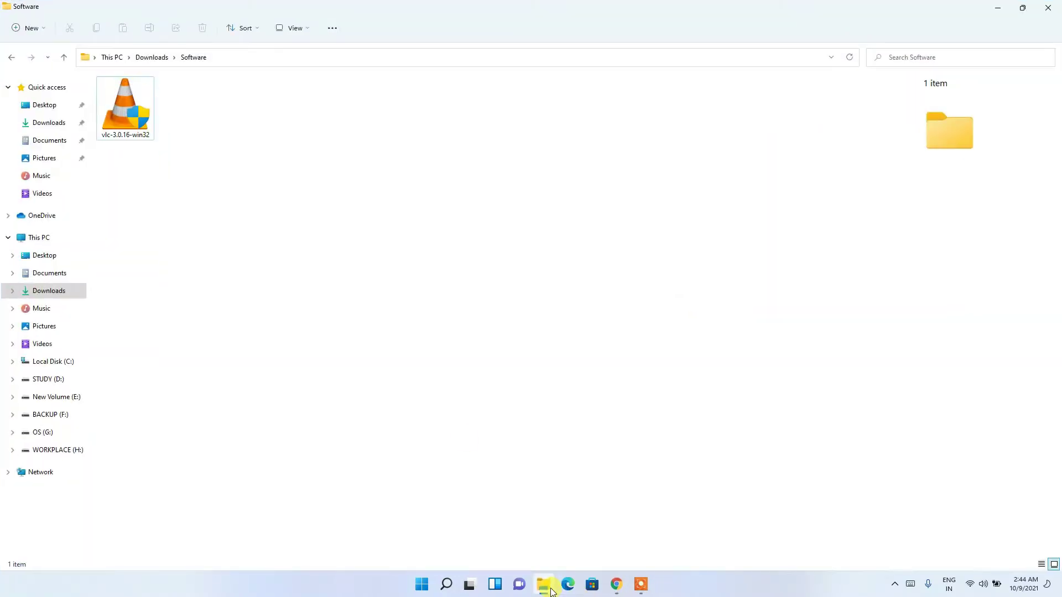
left_click(119, 122)
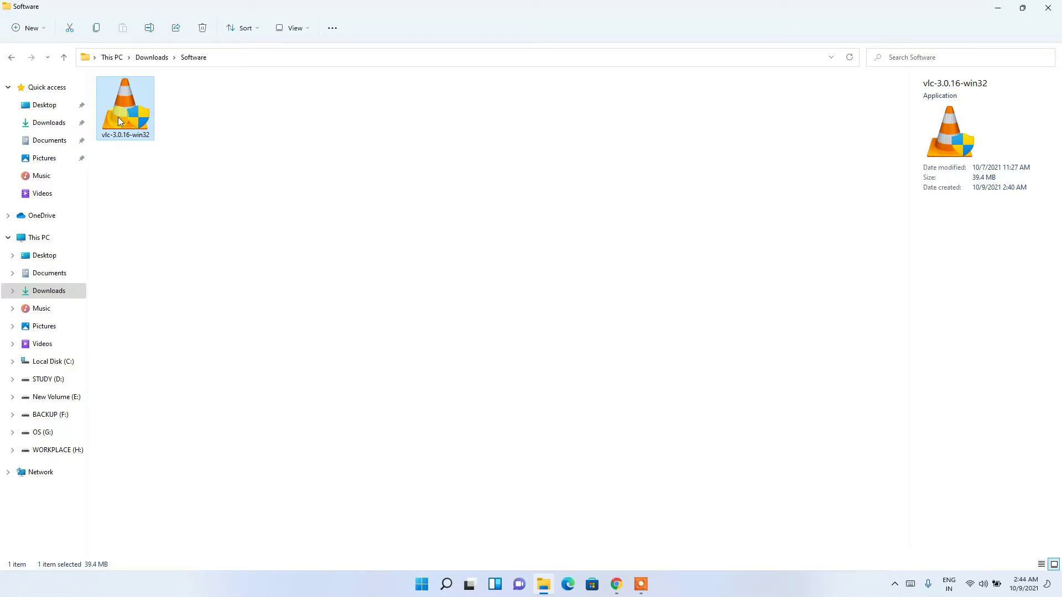
double_click(118, 118)
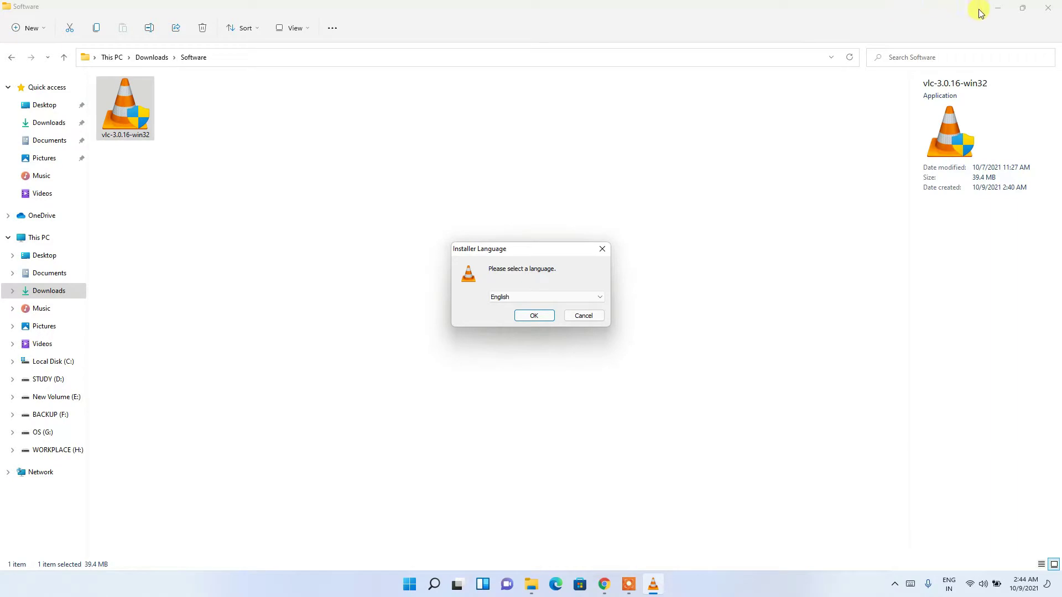
left_click(998, 10)
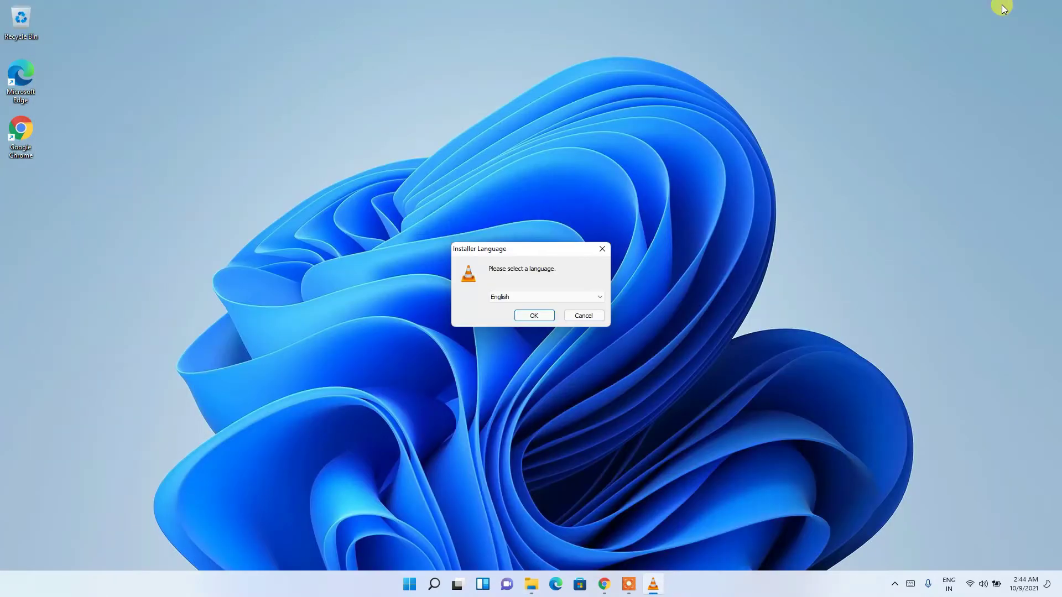
- Keep English as the installer language and confirm it
left_click(566, 293)
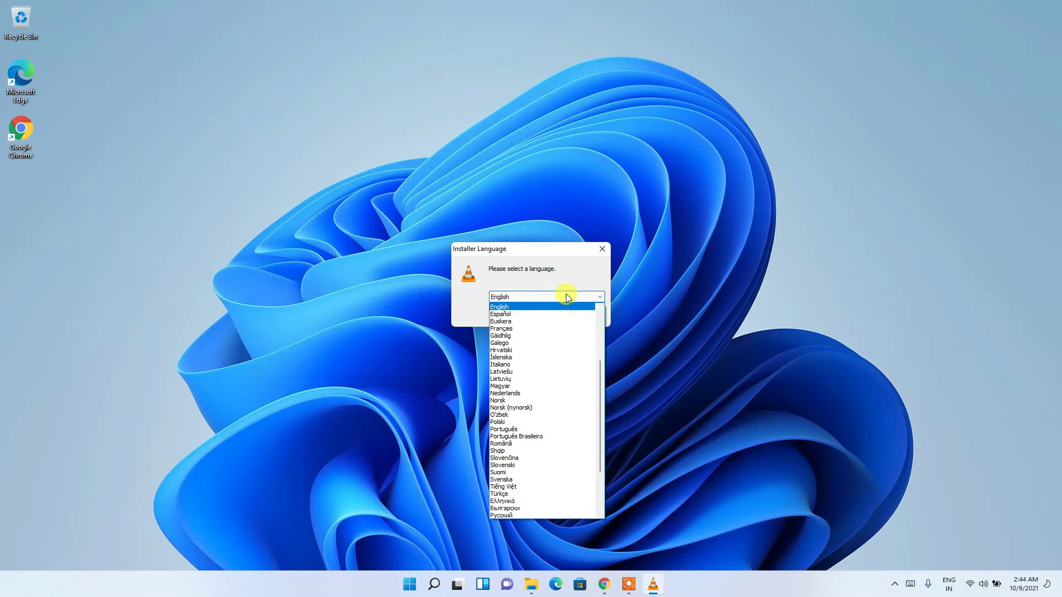
left_click(566, 294)
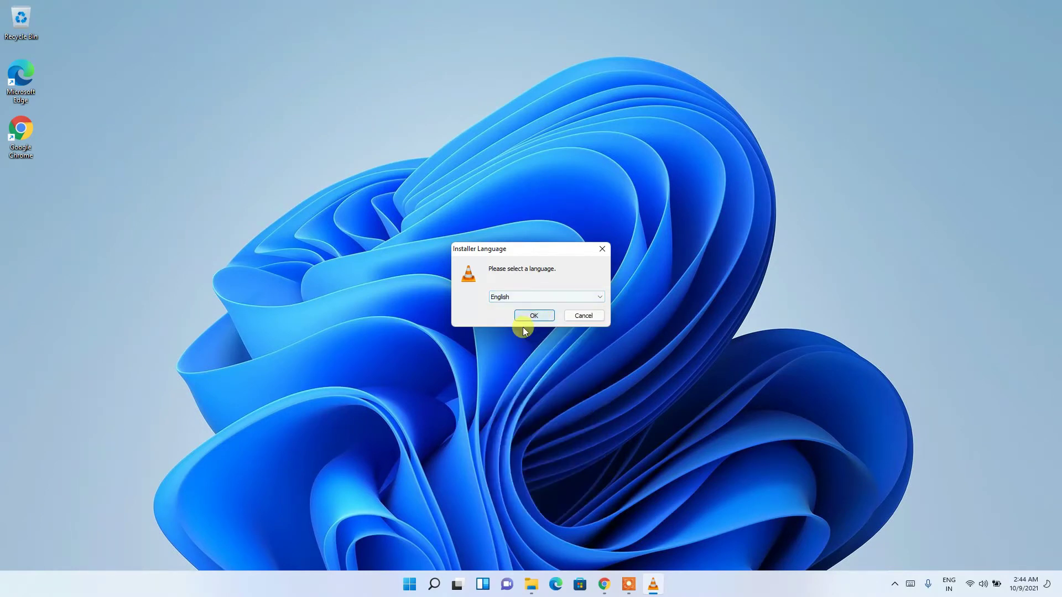
left_click(534, 318)
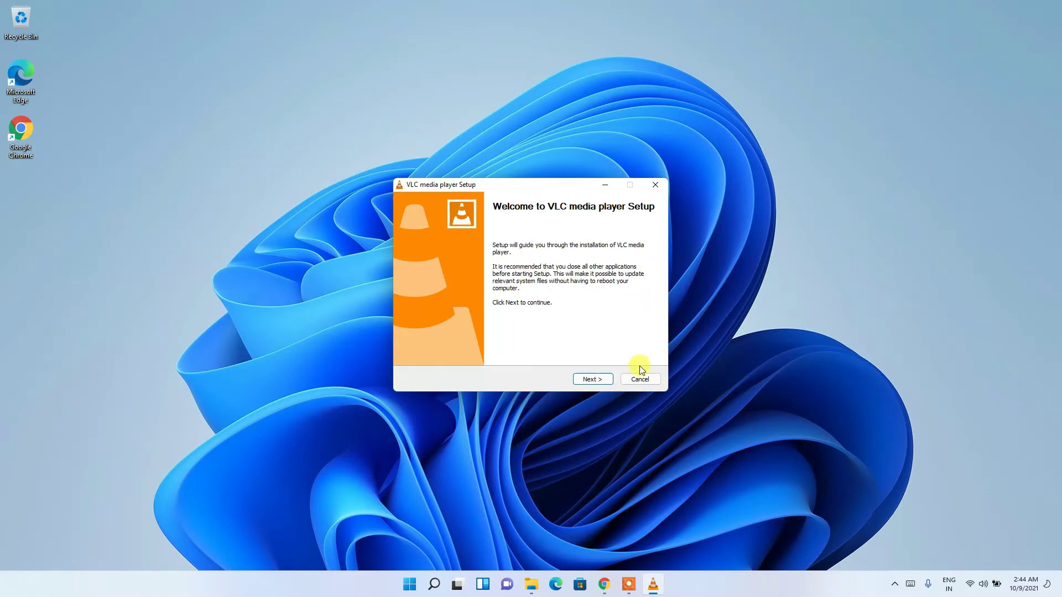
- Advance past the welcome and License Agreement pages to Choose Components
left_click(604, 379)
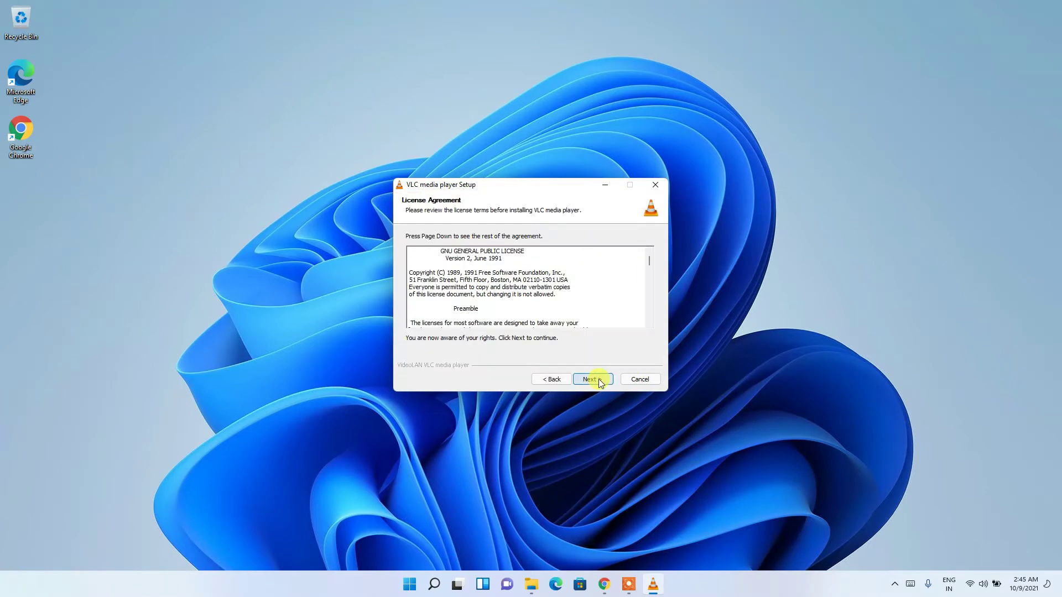
left_click_drag(603, 285, 626, 344)
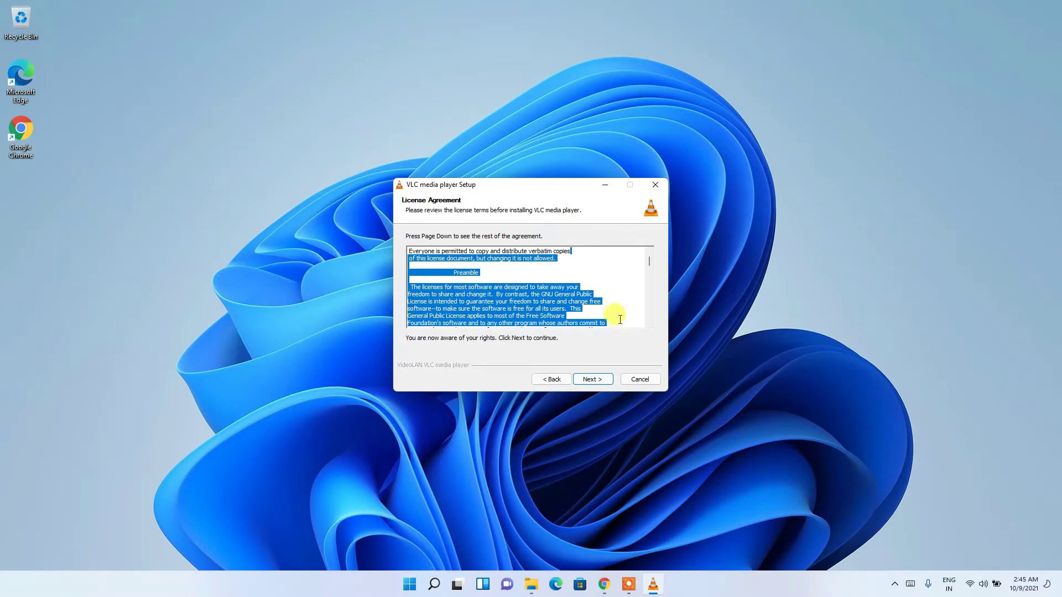
left_click(624, 327)
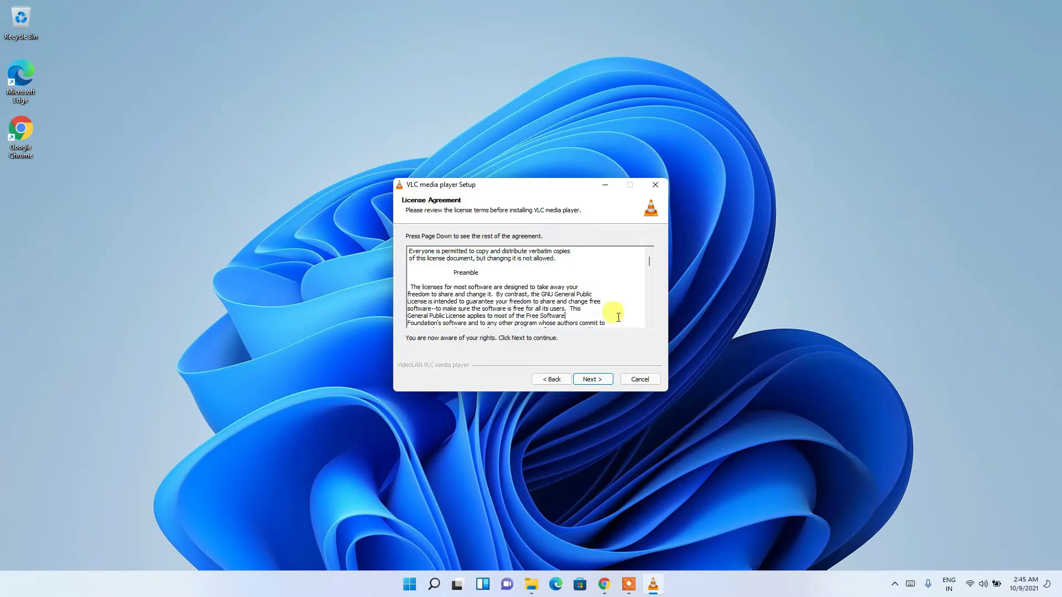
left_click(600, 378)
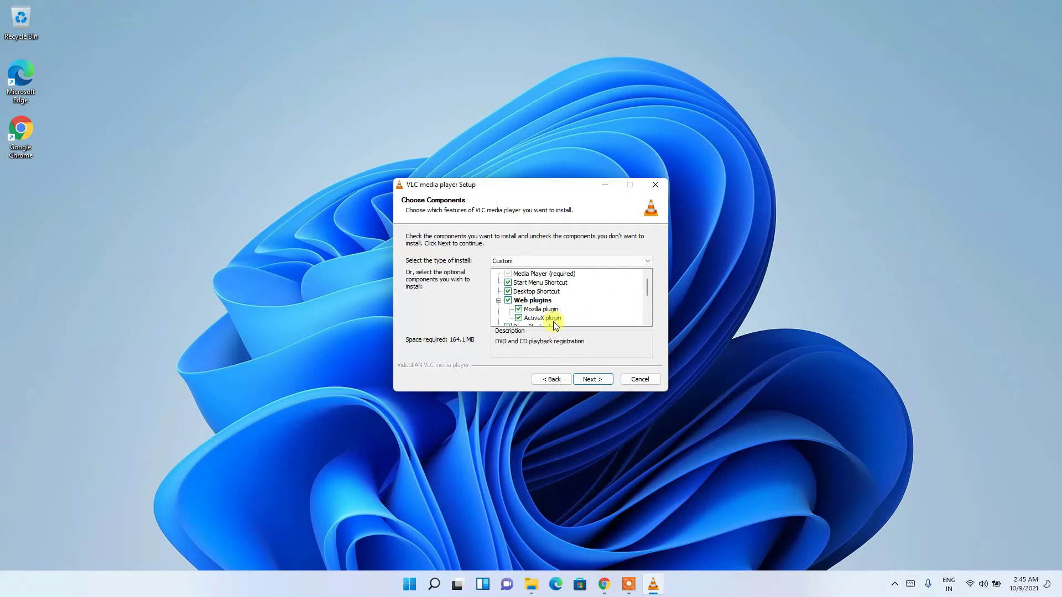
- Install VLC with the default components and folder, finishing with VLC launching
left_click(597, 377)
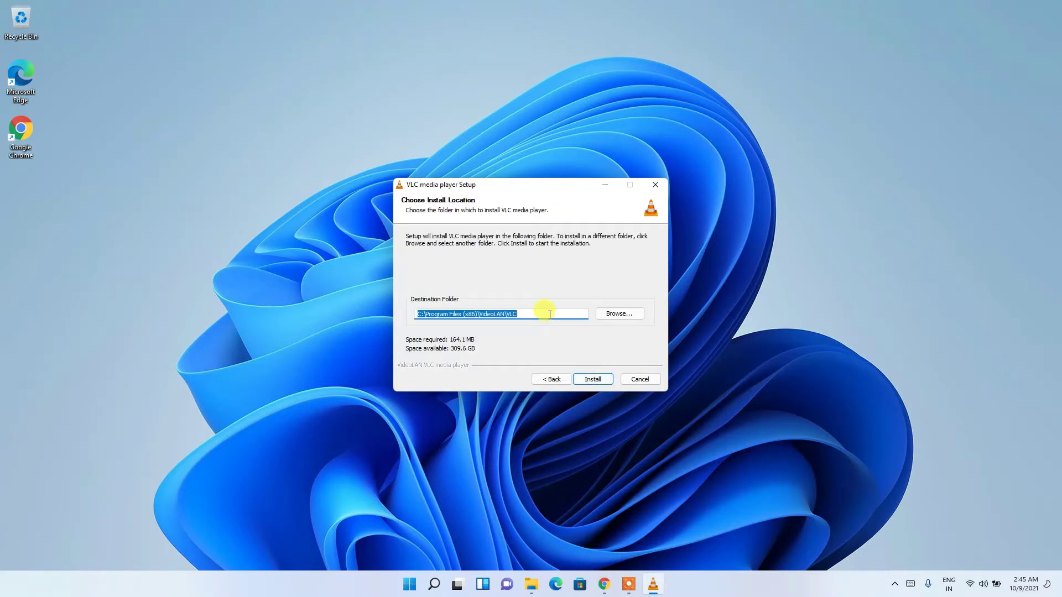
left_click_drag(541, 310, 374, 301)
left_click(603, 379)
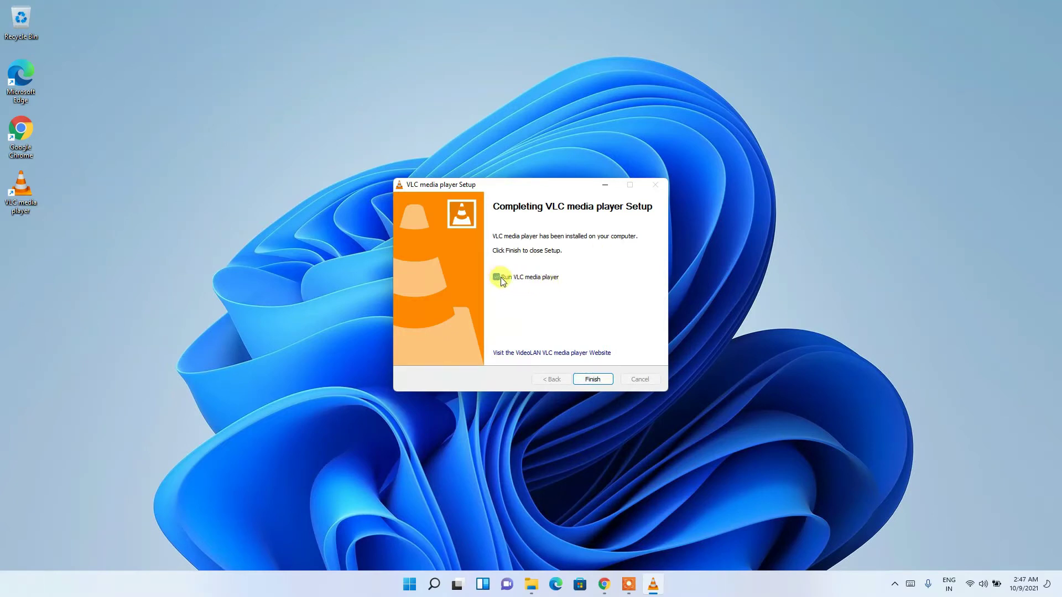
left_click(600, 380)
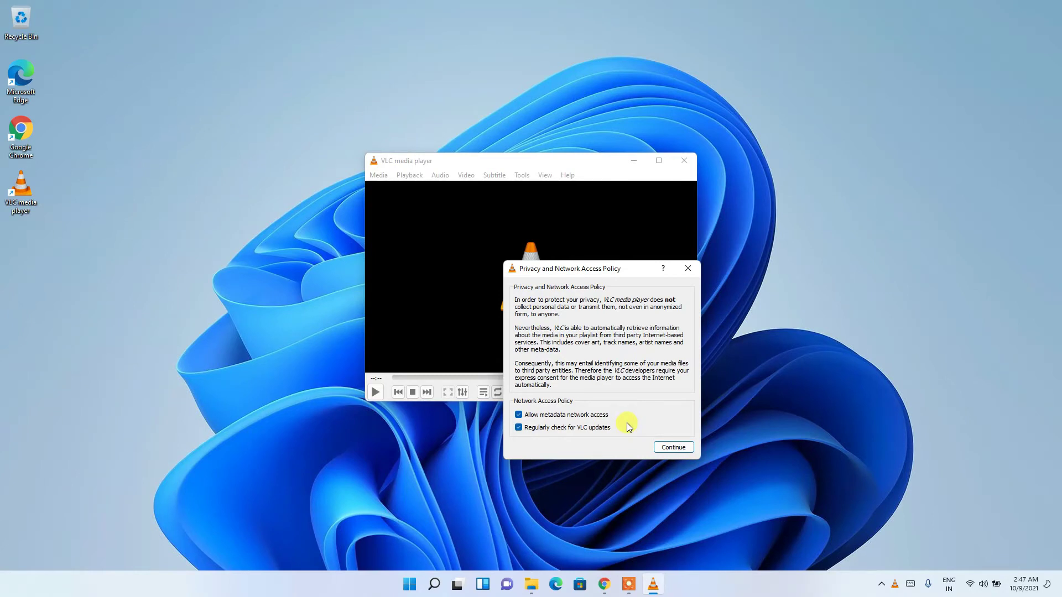
- Accept VLC's privacy and network access policy, maximize the player, then close it
left_click(682, 446)
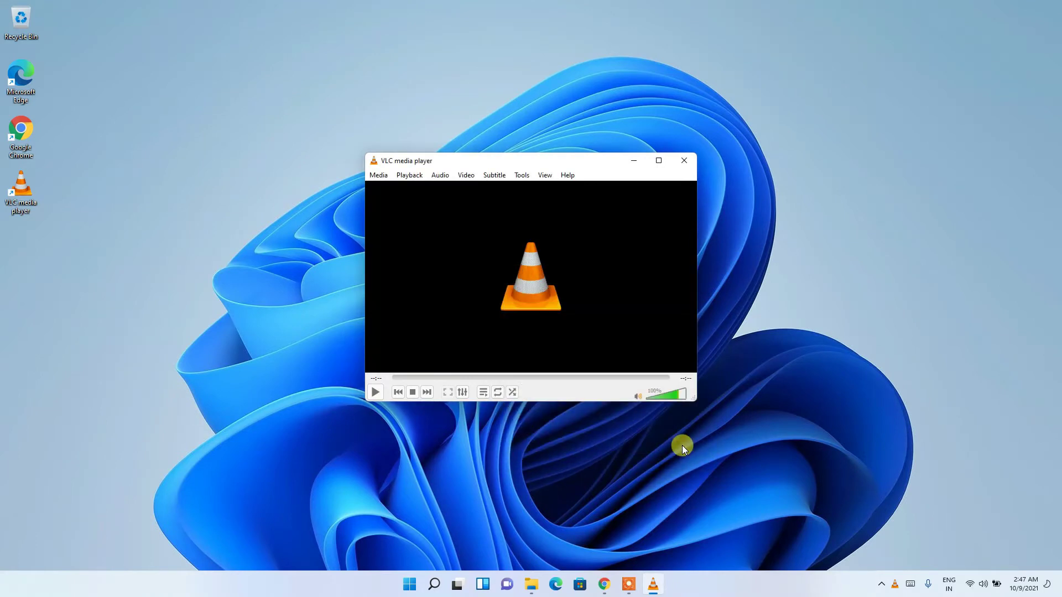
left_click(659, 160)
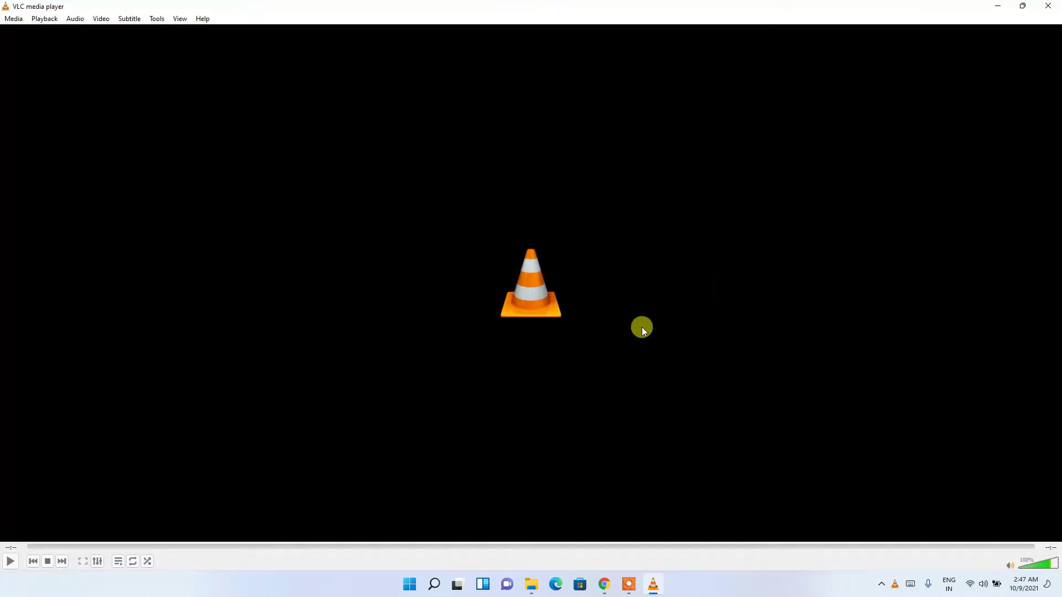
left_click(9, 22)
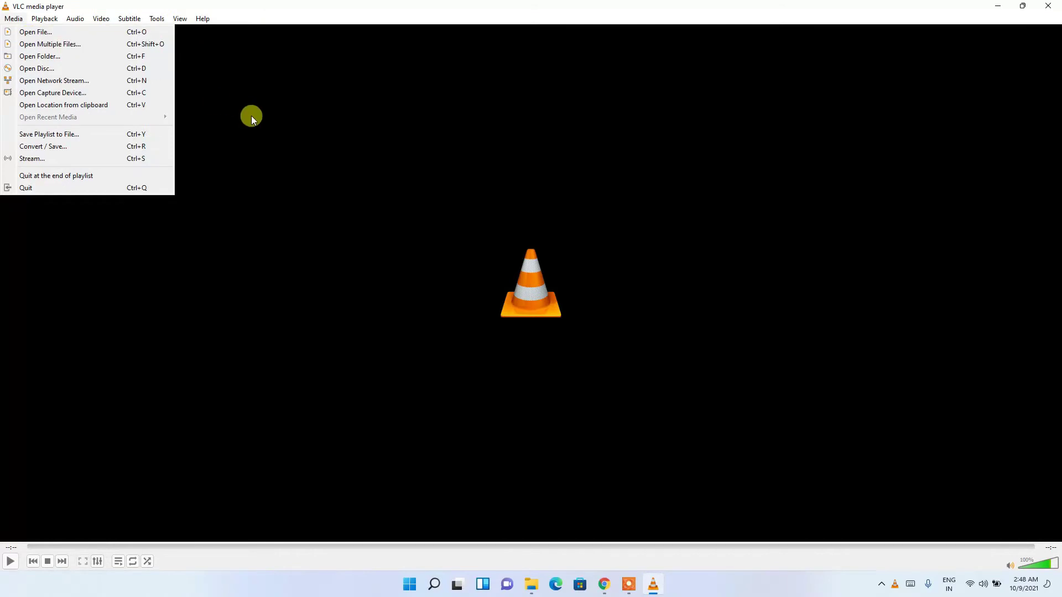
left_click(251, 119)
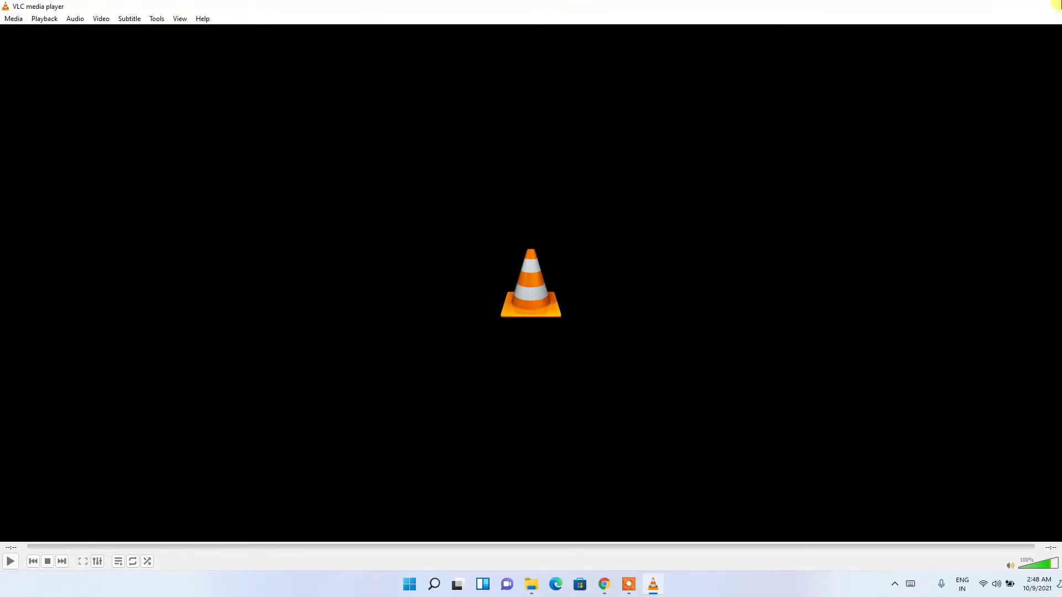
left_click(1048, 6)
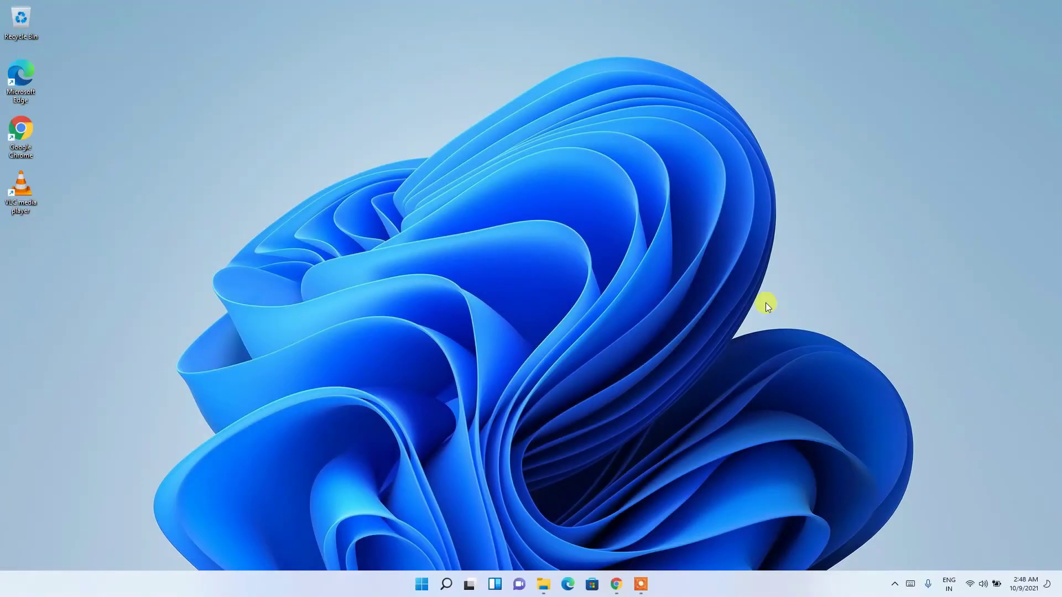
- Browse to the Videos folder in File Explorer and select a video
left_click(547, 592)
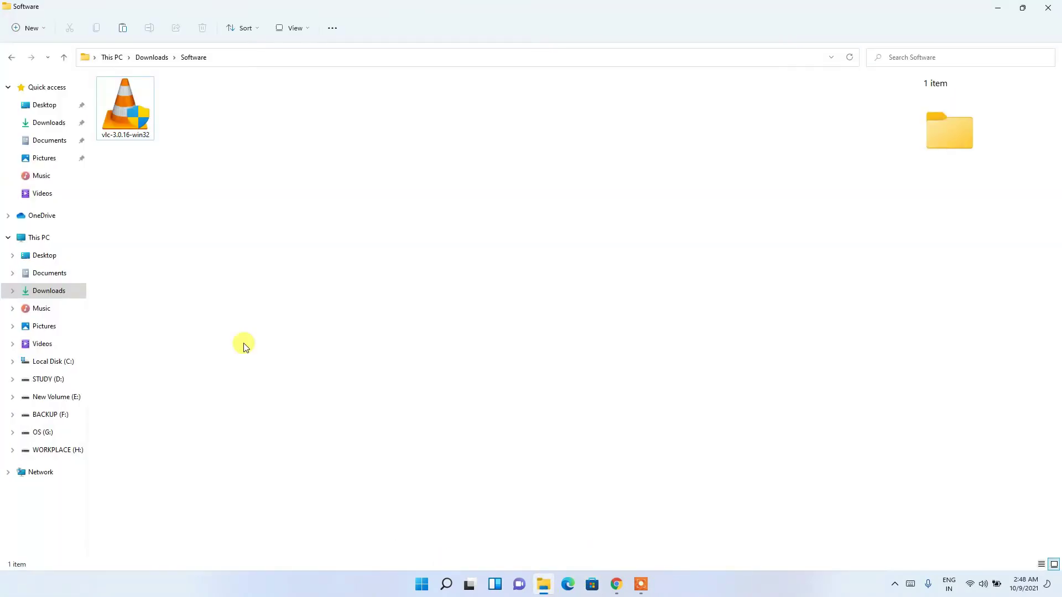
left_click(62, 343)
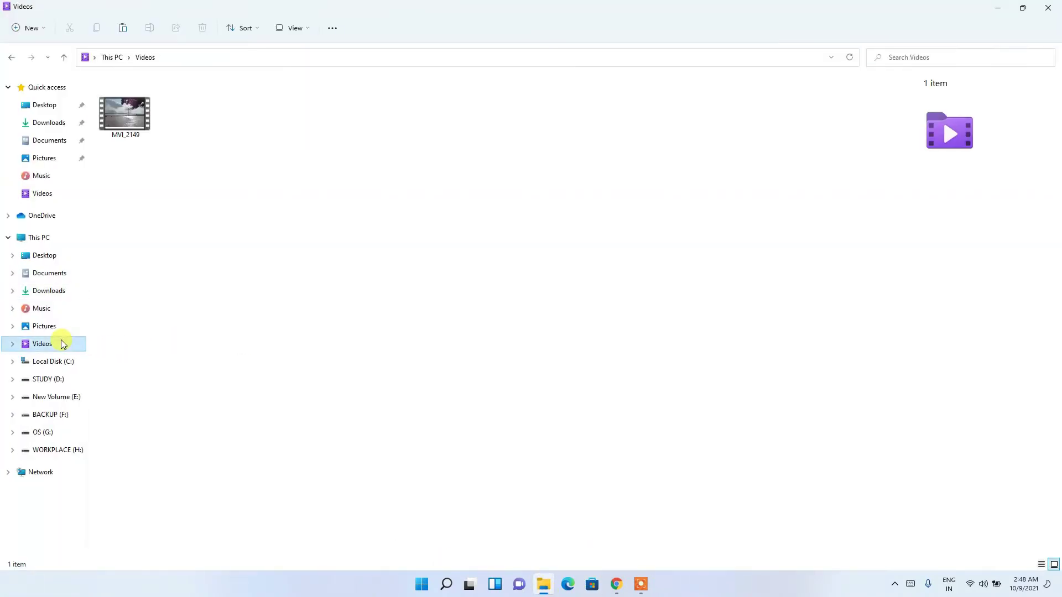
left_click(120, 87)
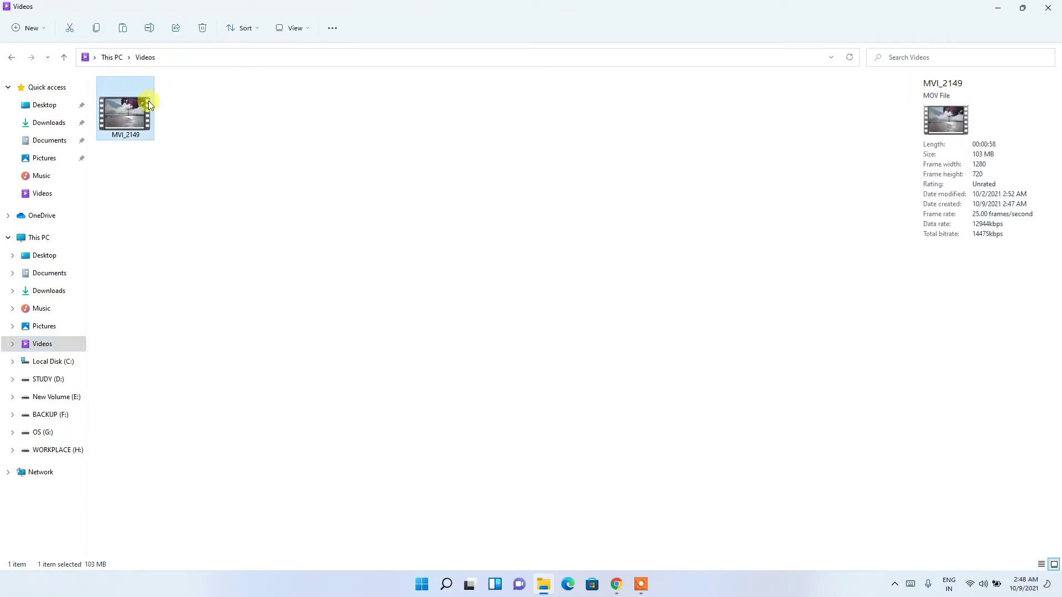
left_click(42, 343)
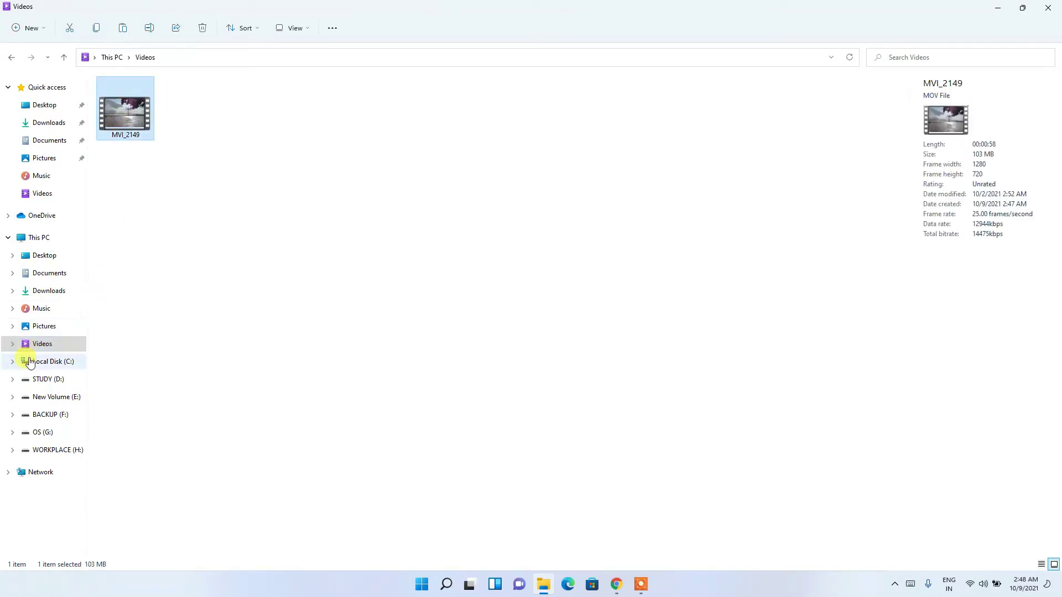
- Make VLC media player the default app for .mp4 files via the video's Properties
right_click(129, 105)
left_click(173, 218)
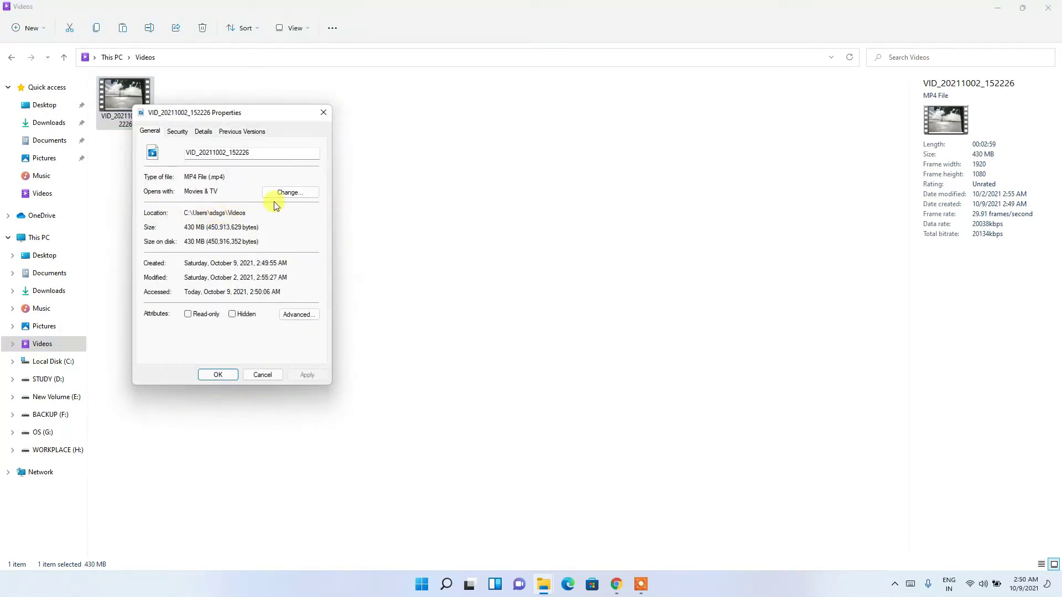
left_click(308, 190)
left_click(514, 287)
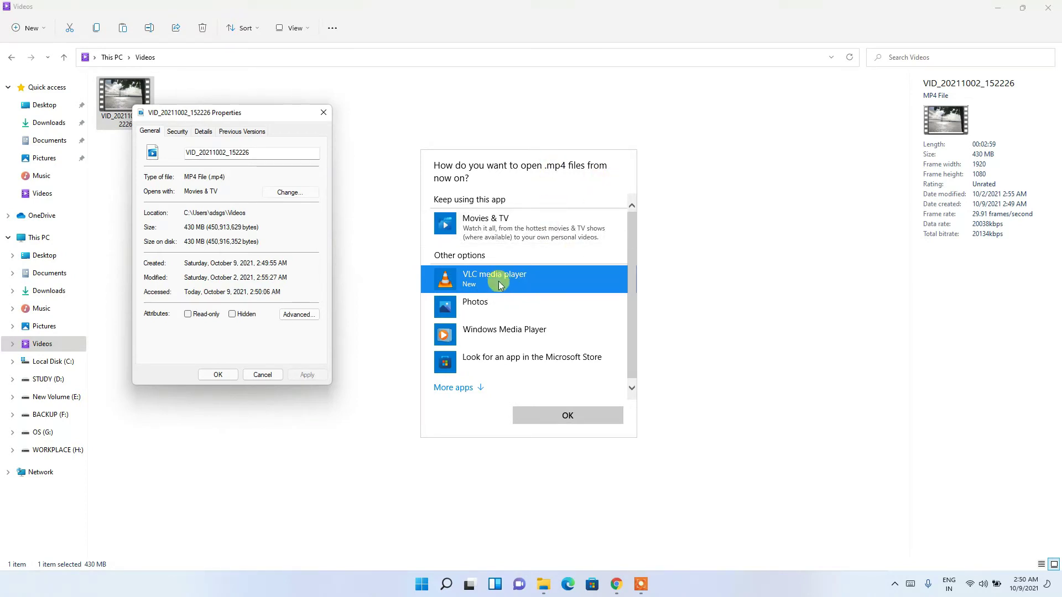
left_click(568, 416)
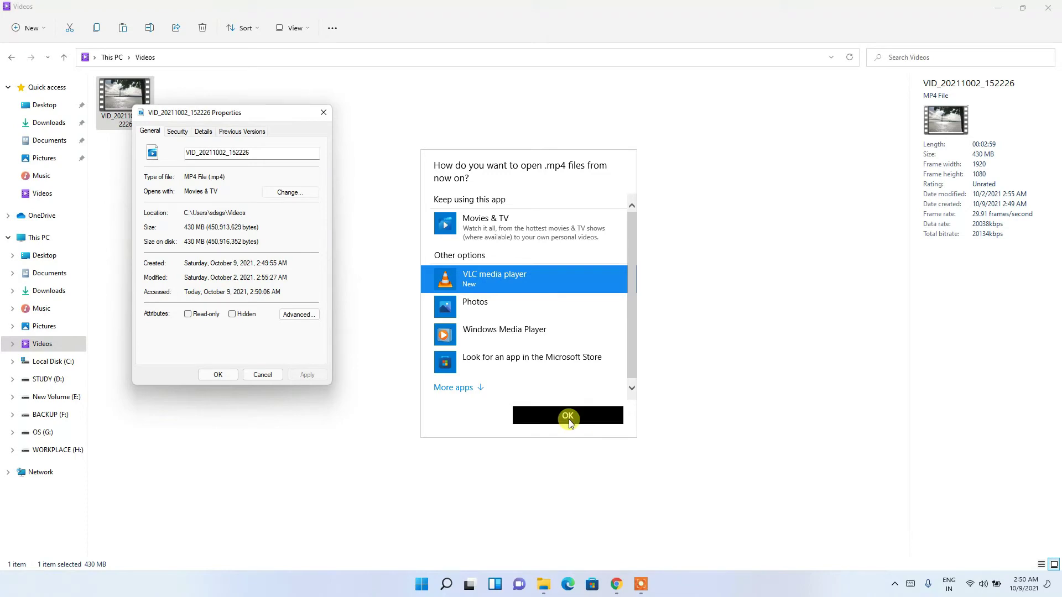
left_click(218, 374)
- Play VID_20211002_152226.mp4 in VLC media player
left_click(245, 237)
left_click(130, 90)
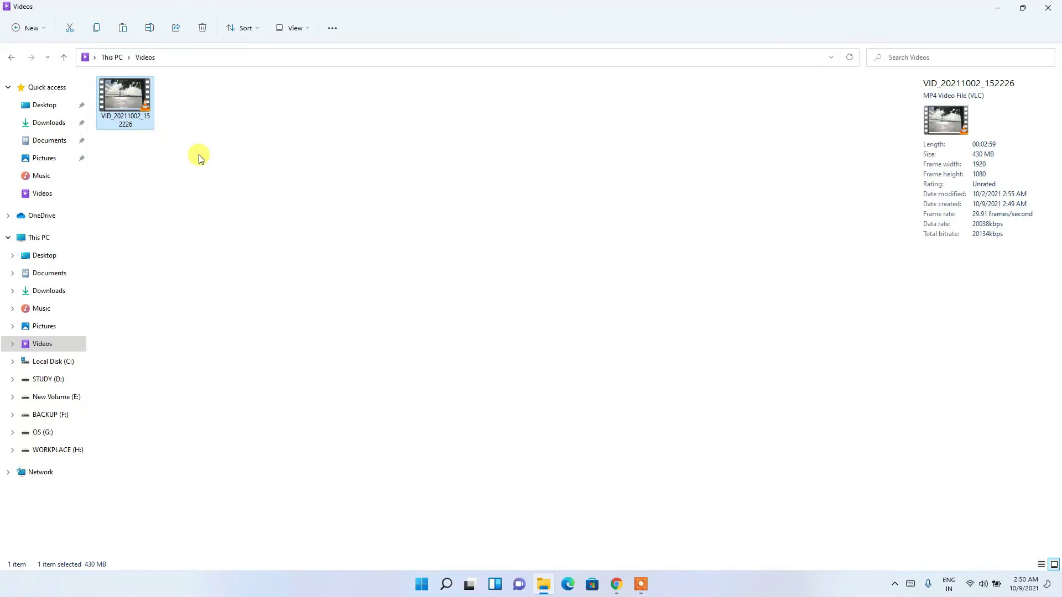
double_click(127, 102)
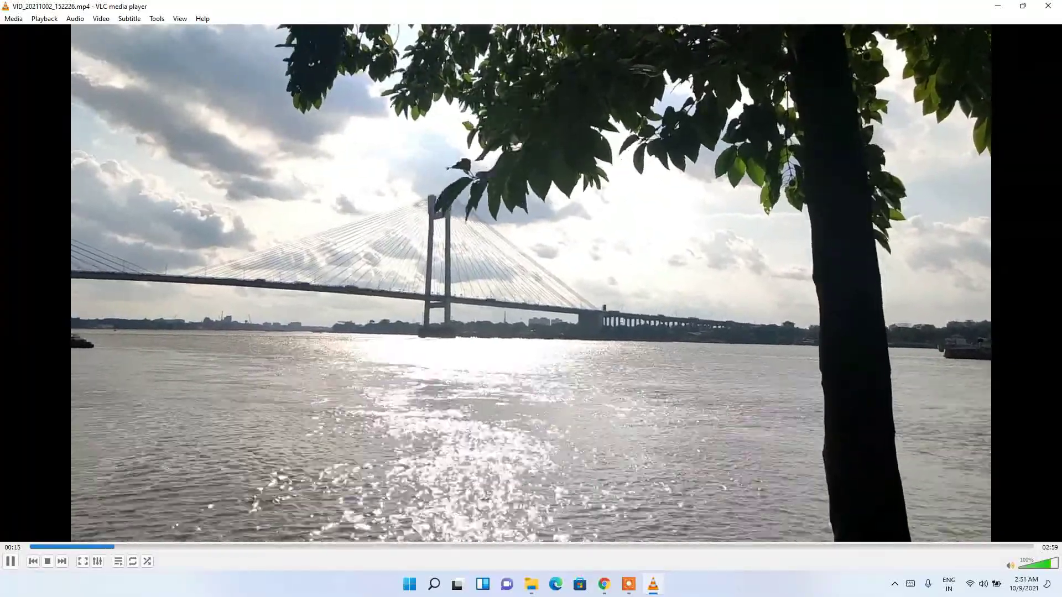
- Take a snapshot of the current video frame, minimize VLC, and open Pictures
left_click(101, 20)
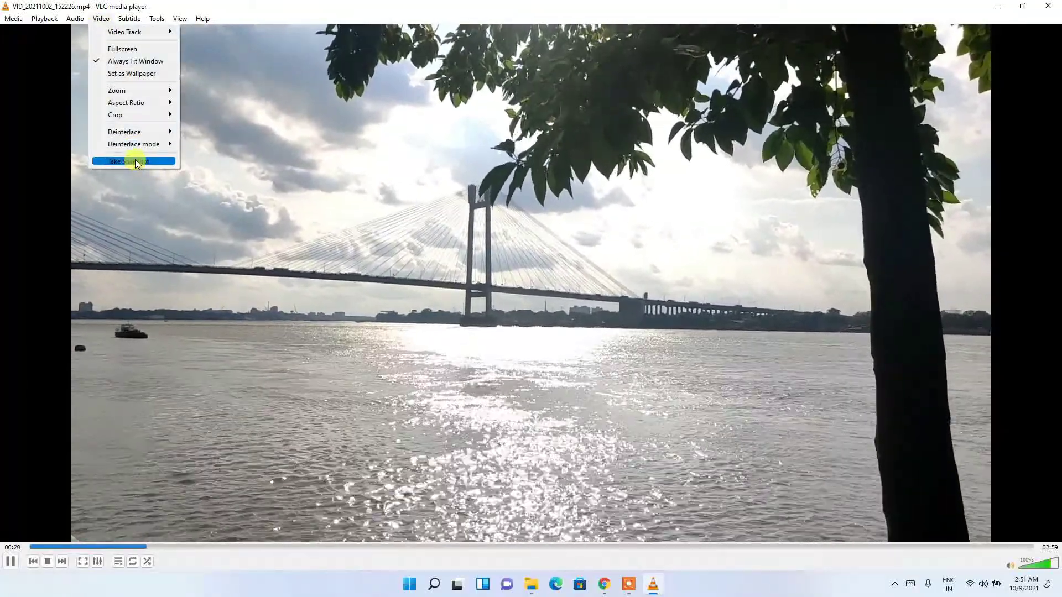
left_click(135, 161)
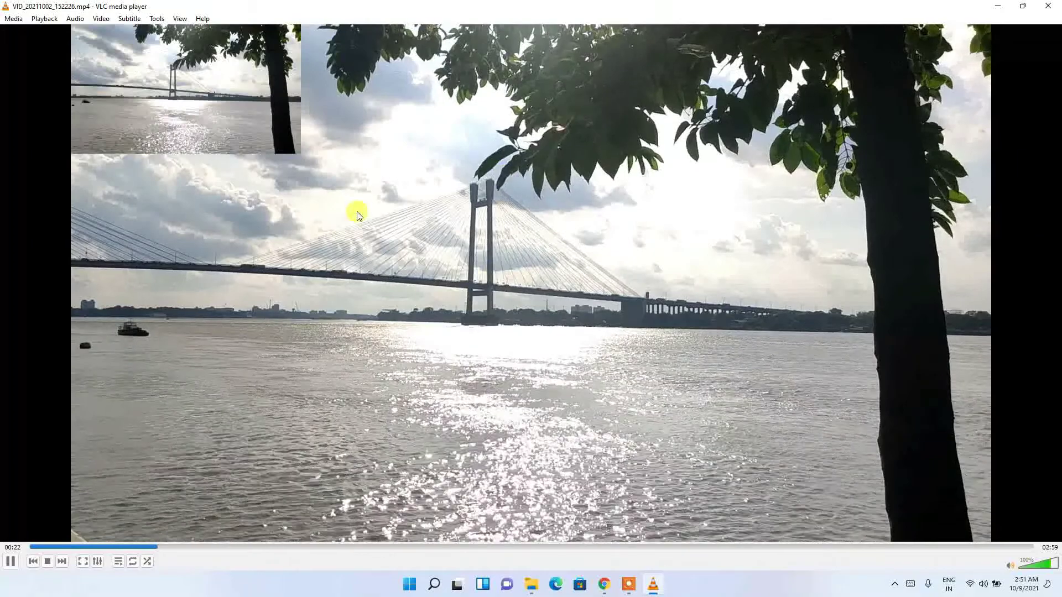
left_click(991, 9)
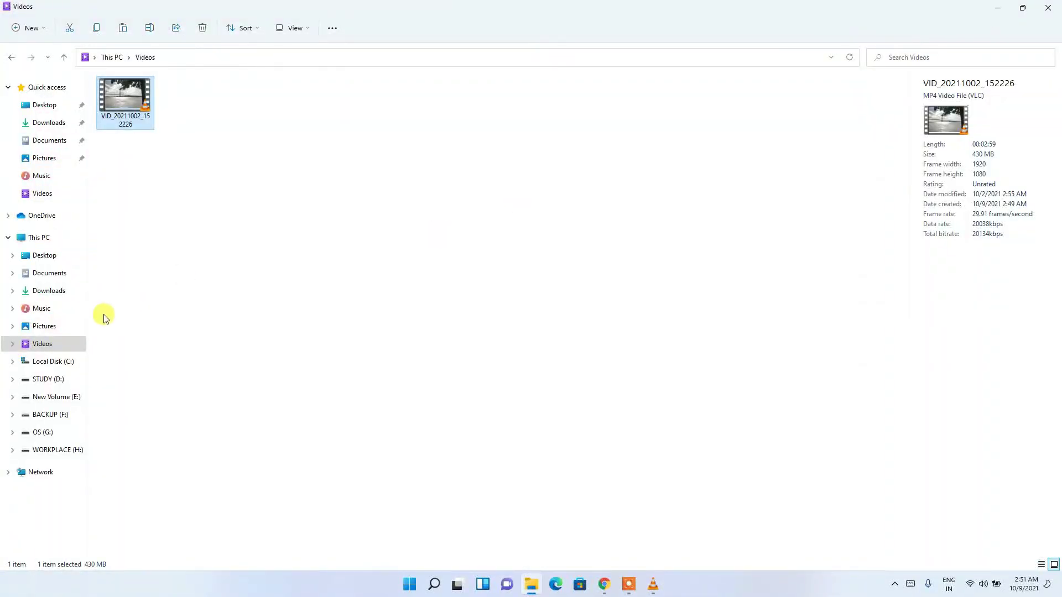
left_click(65, 325)
- View the saved vlcsnap PNG snapshot in Photos, then close Photos
double_click(257, 111)
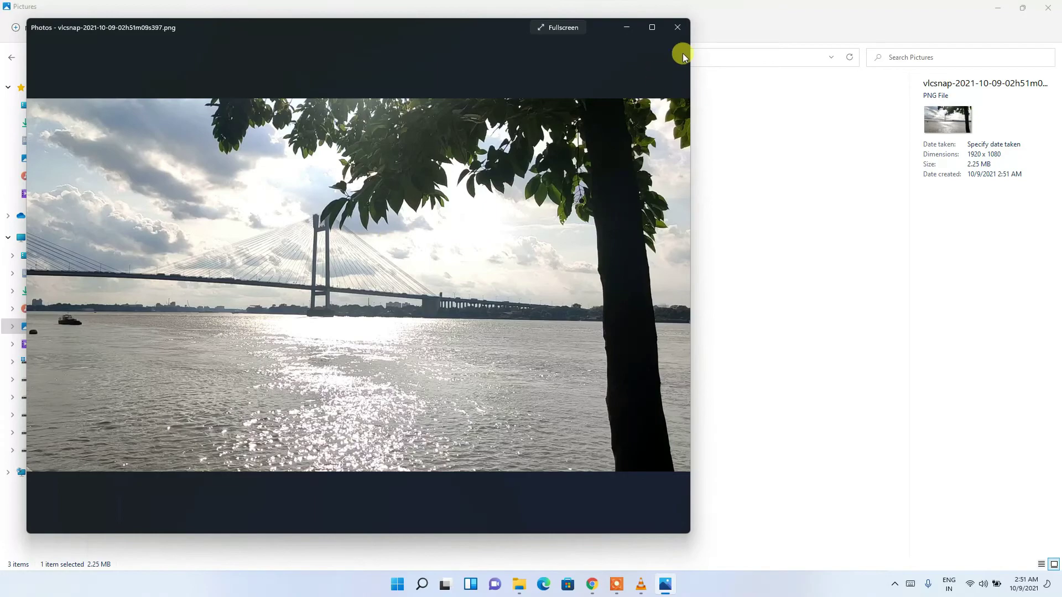
left_click(683, 28)
left_click(574, 278)
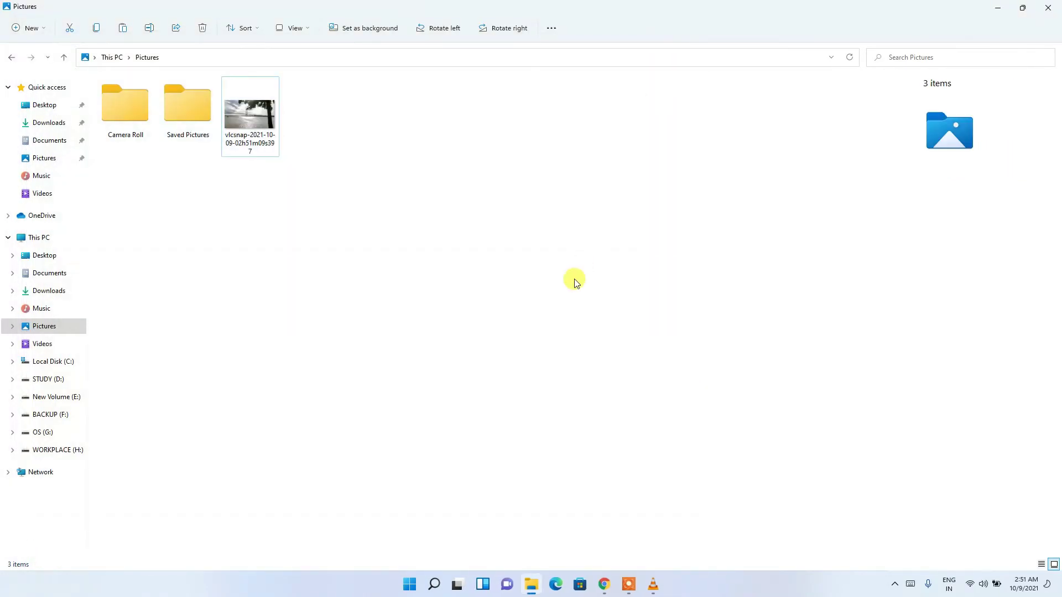